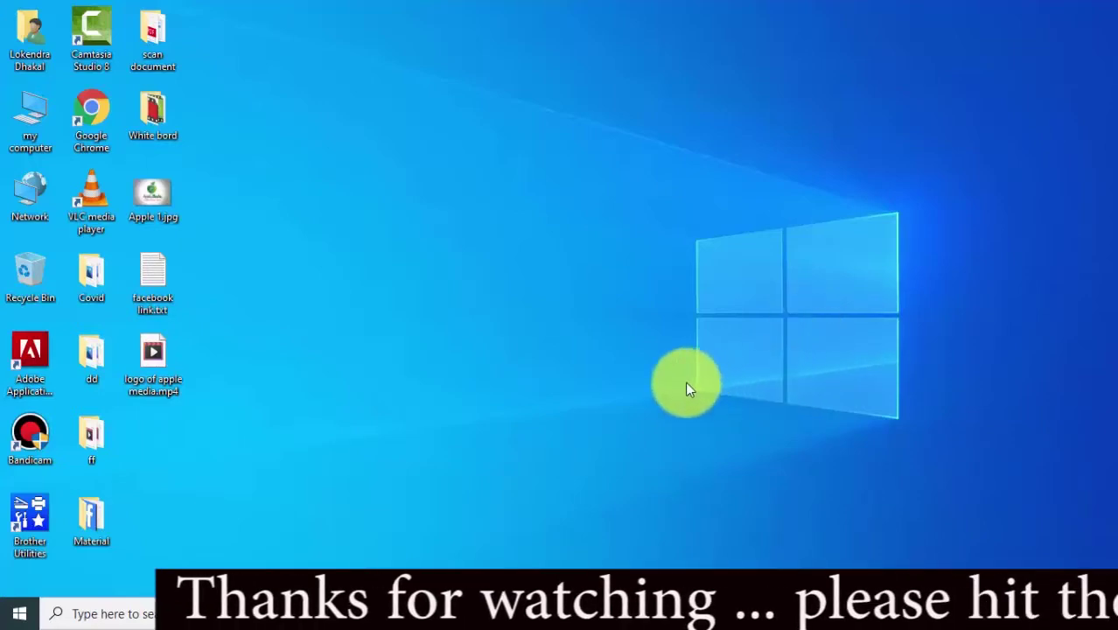
Open Chrome full-screen, go to Google and search for 'whiteboard.fi'
double_click(87, 120)
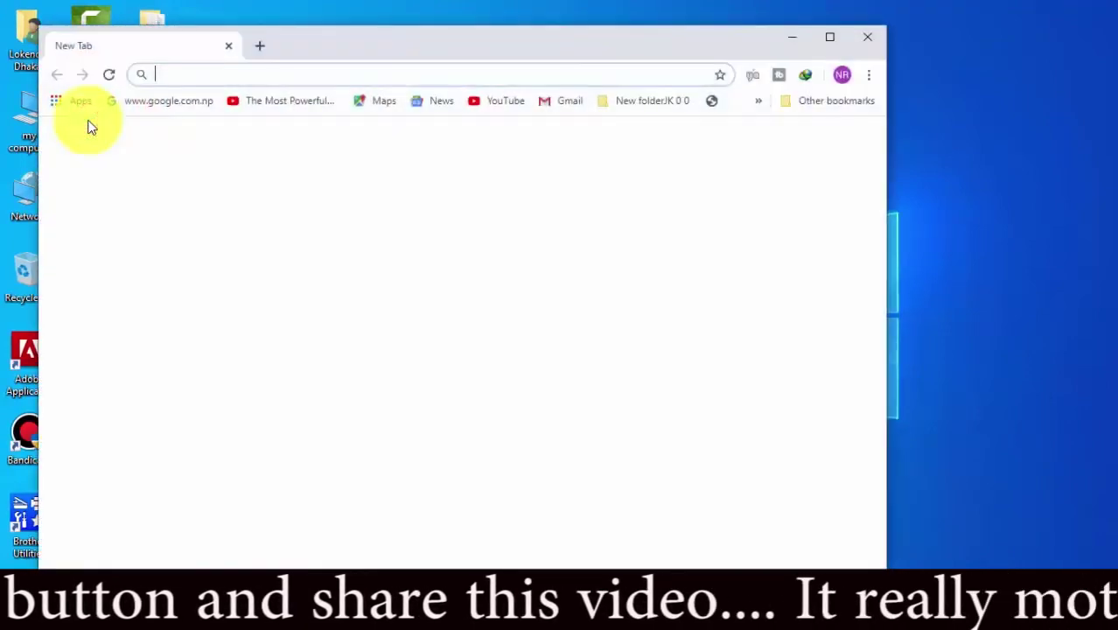
left_click(823, 35)
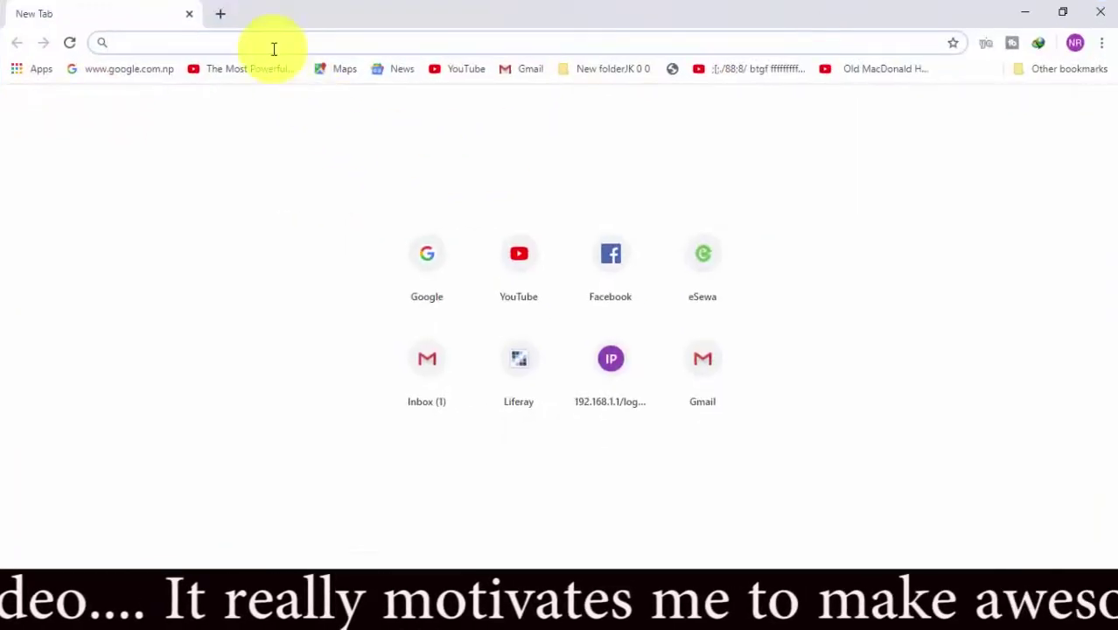
type("google")
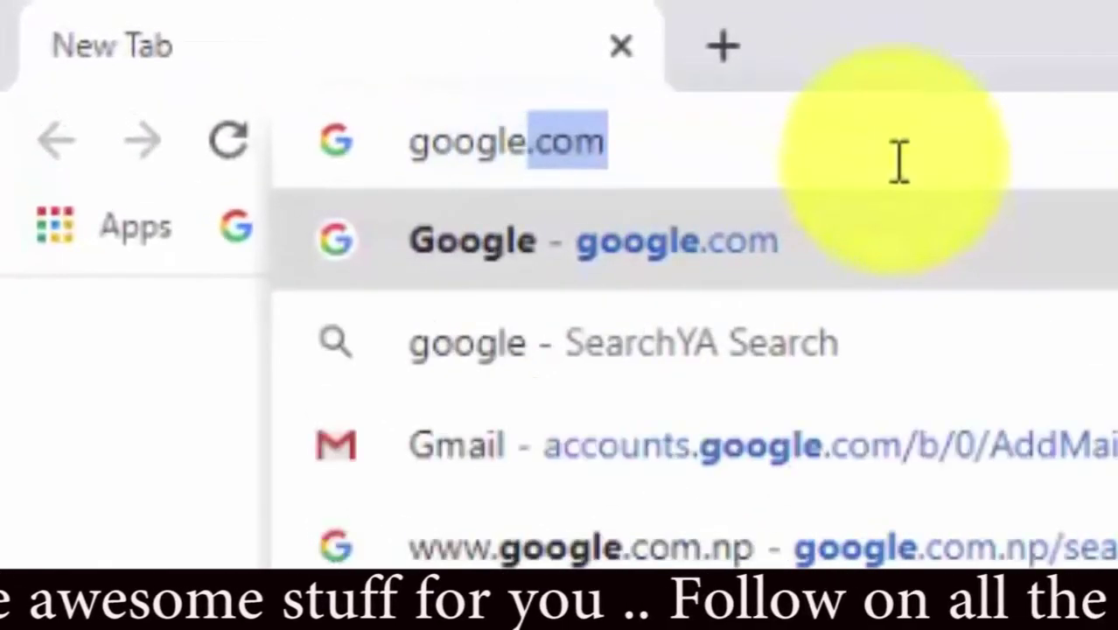
key("Return")
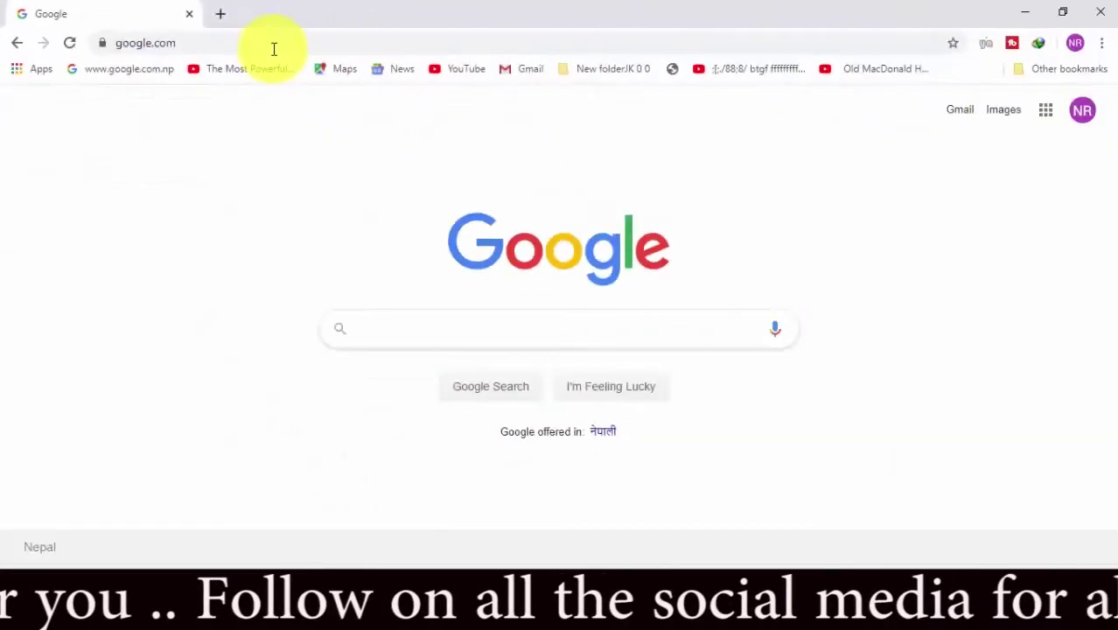
type("wh")
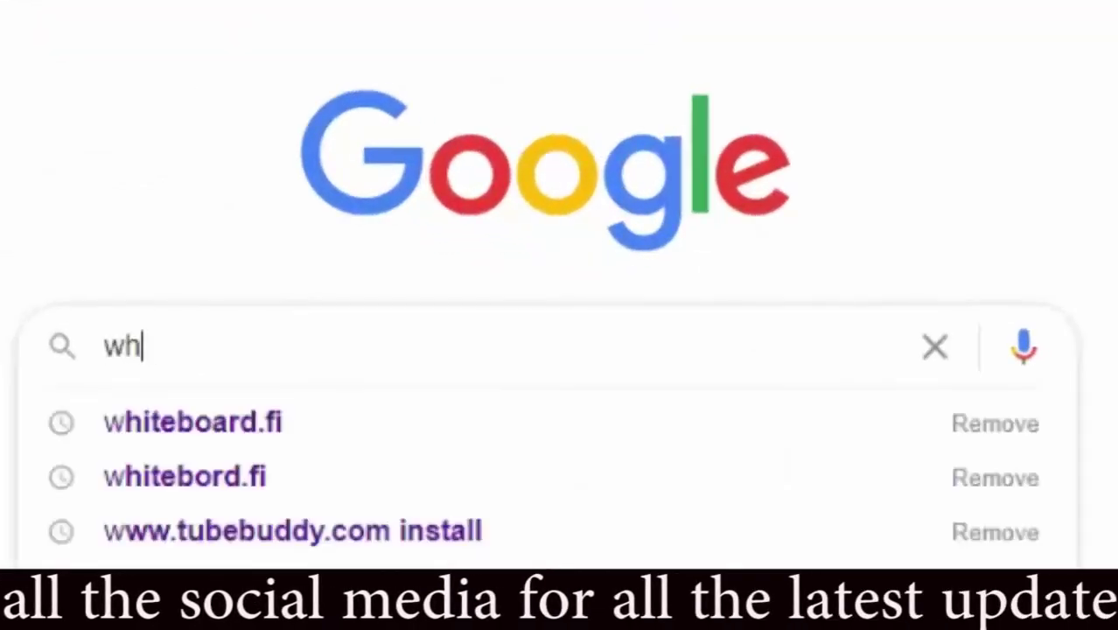
type("ite")
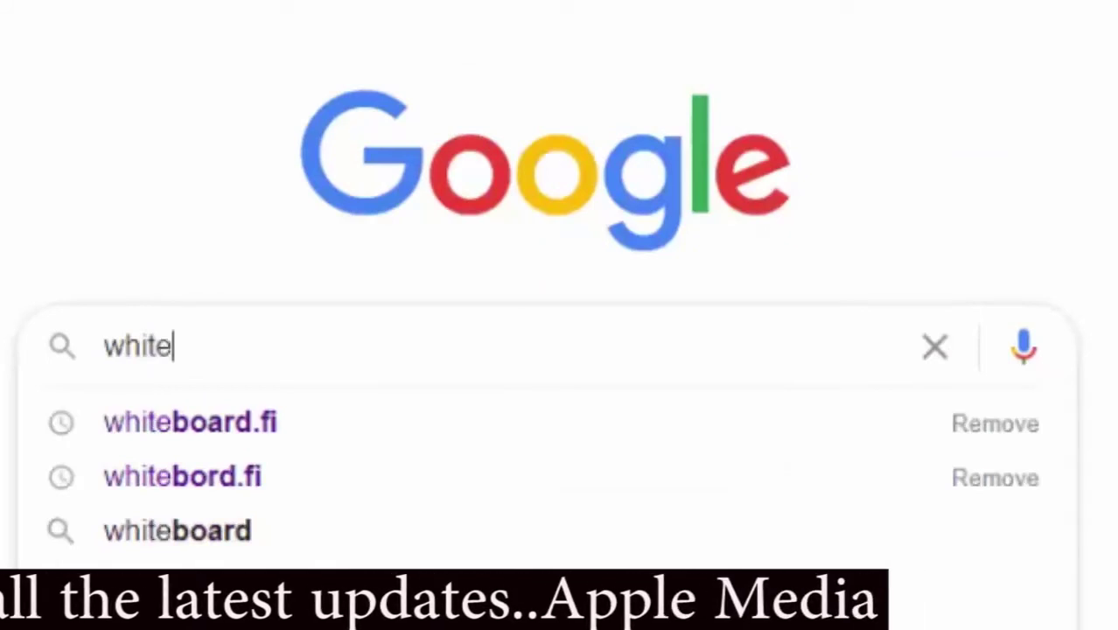
type("boa")
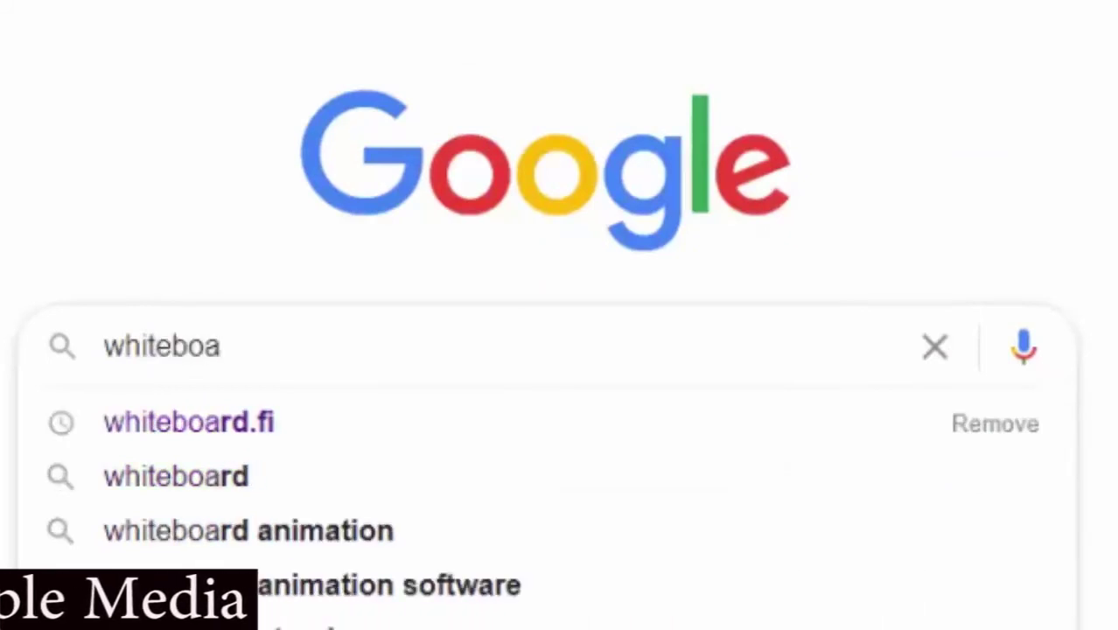
type("rd.fi")
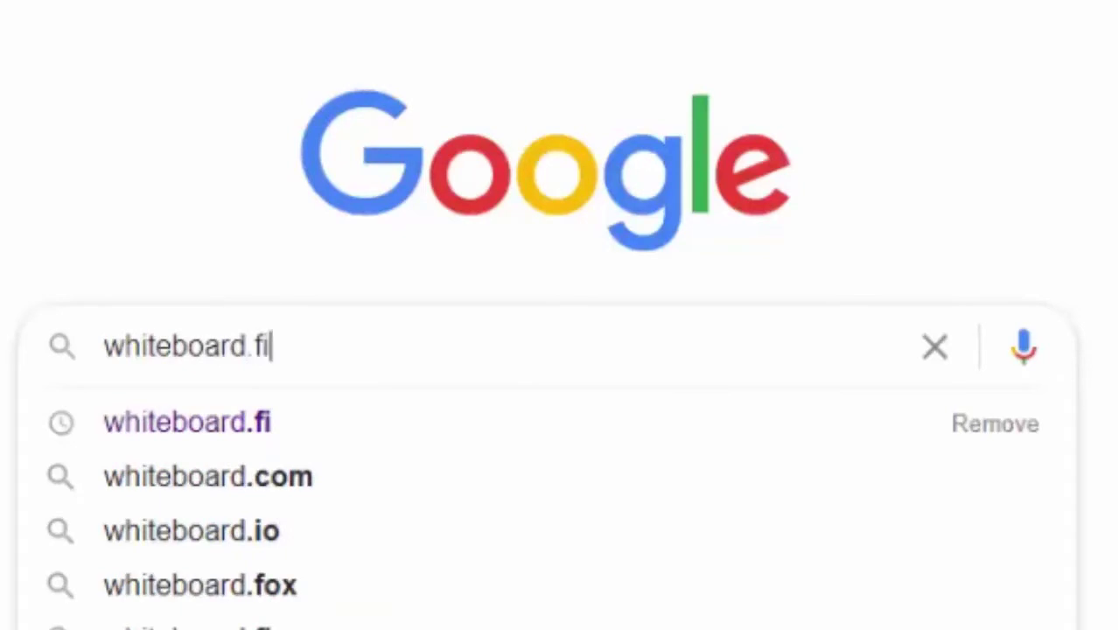
key("Return")
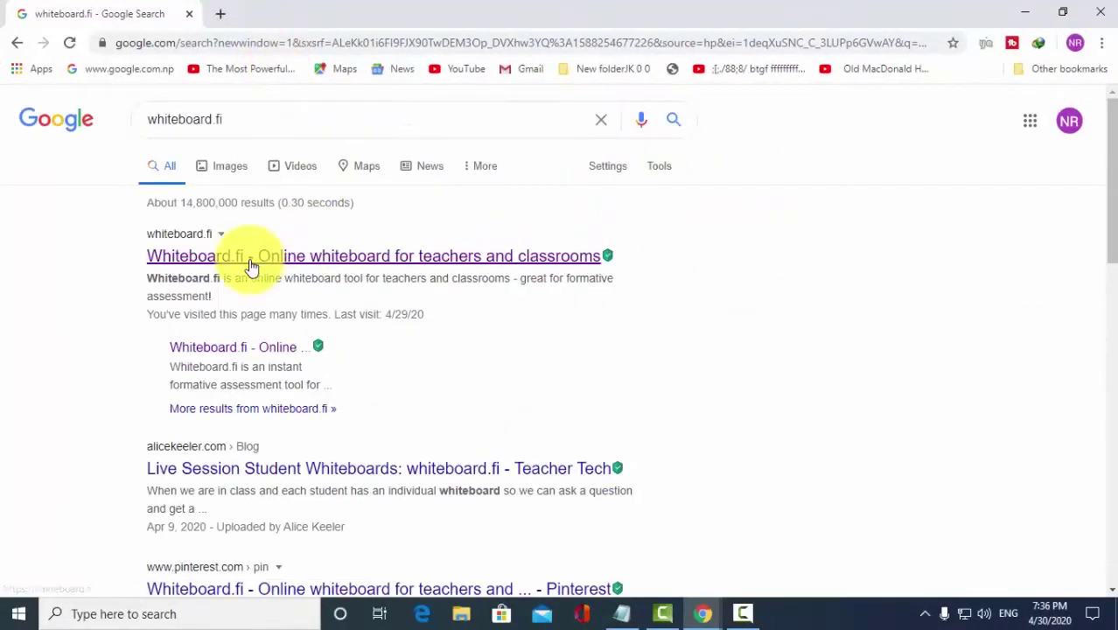
Open the 'Whiteboard.fi - Online whiteboard for teachers and classrooms' search result
left_click(291, 257)
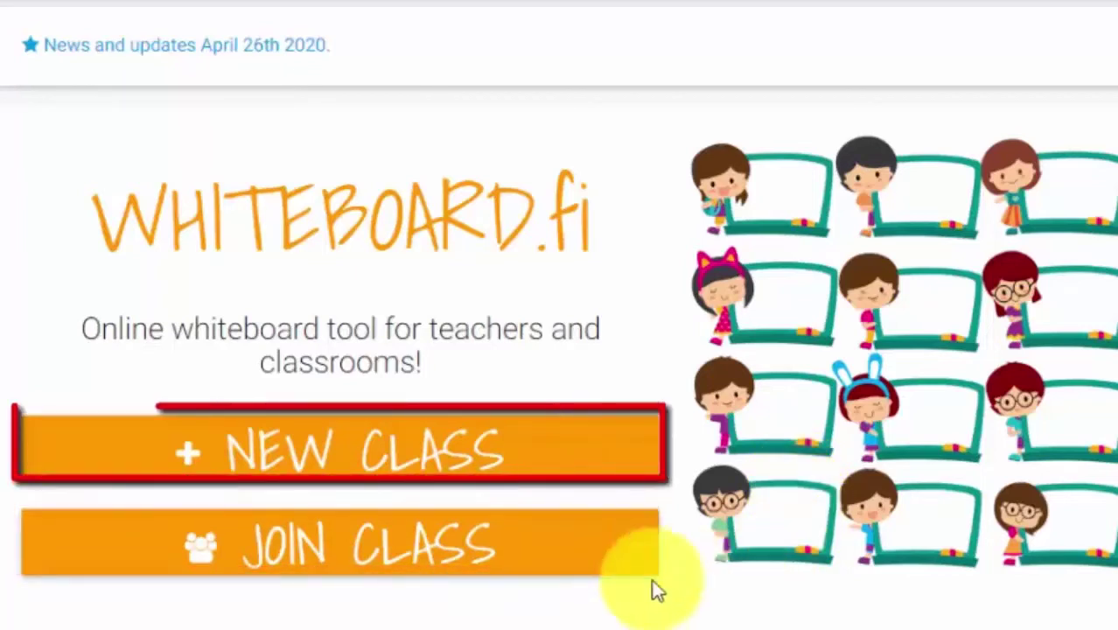
Create a new class under the teacher display name 'demo teacher2'
left_click(357, 453)
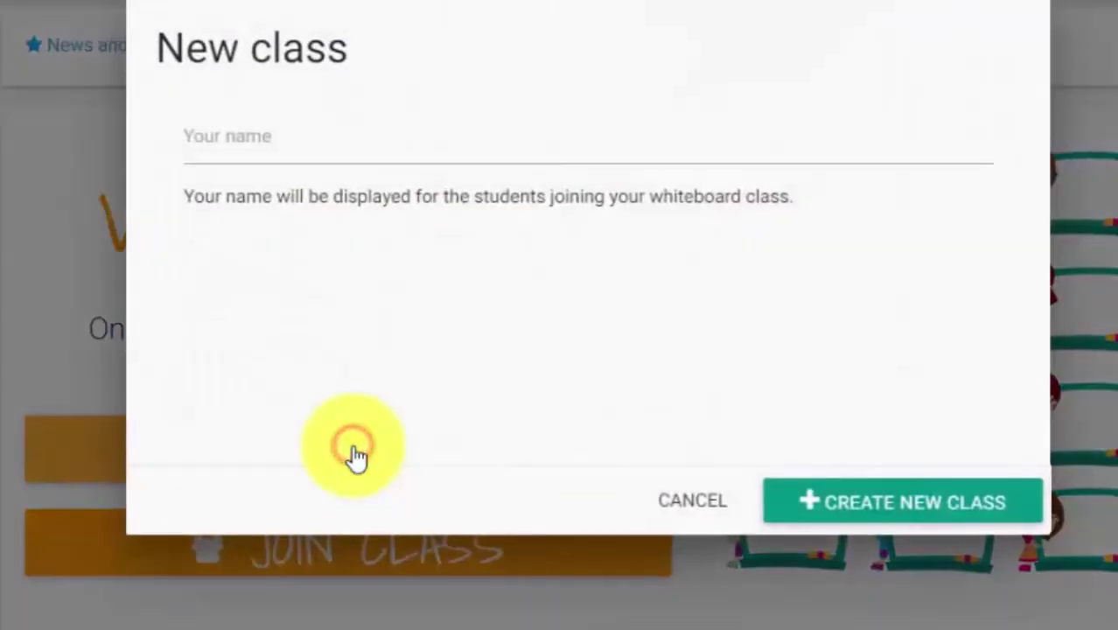
left_click(343, 144)
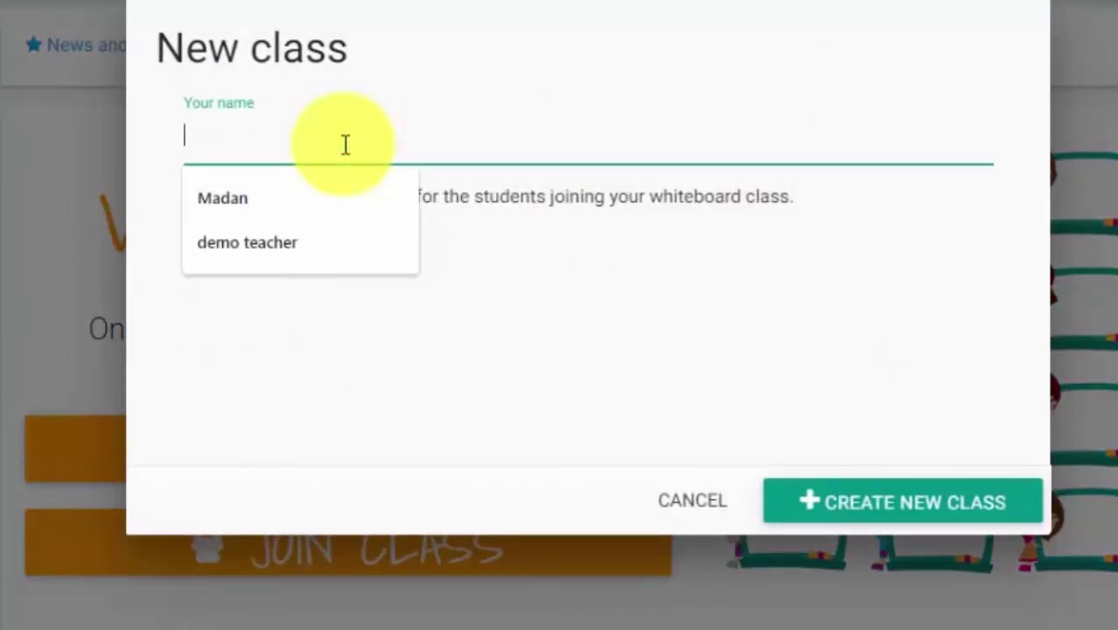
type("demo teac")
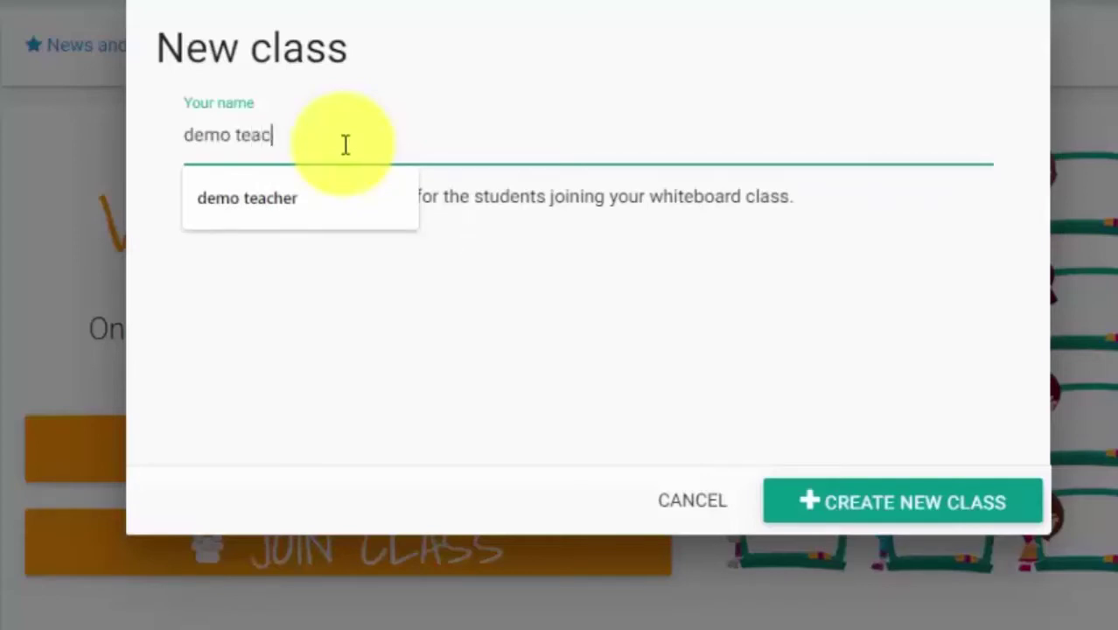
type("her")
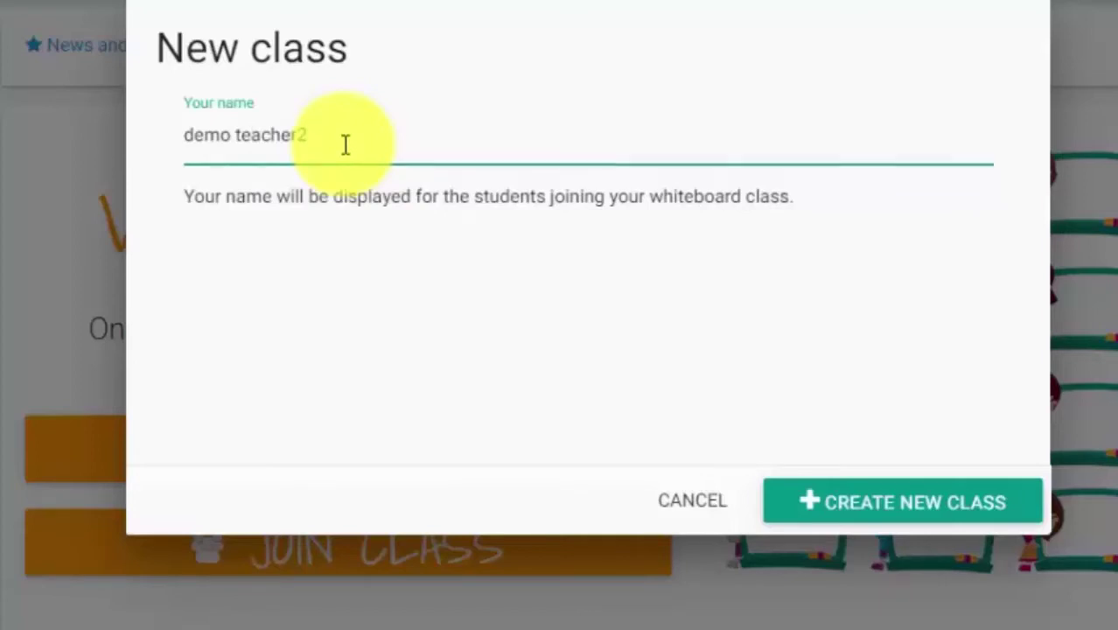
type("2")
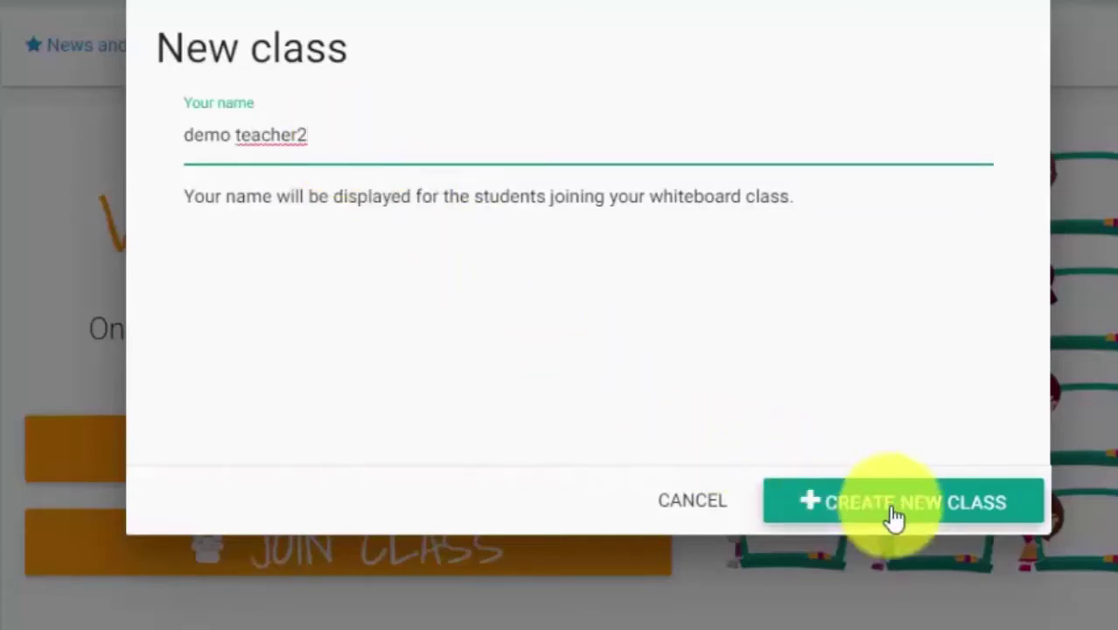
left_click(892, 513)
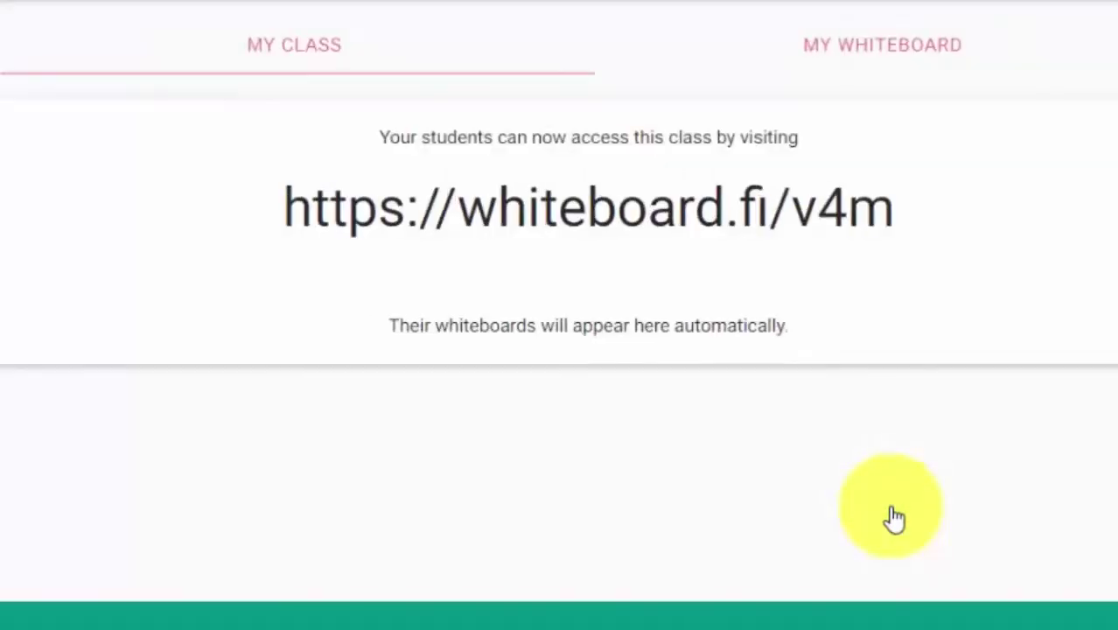
left_click_drag(902, 210, 261, 211)
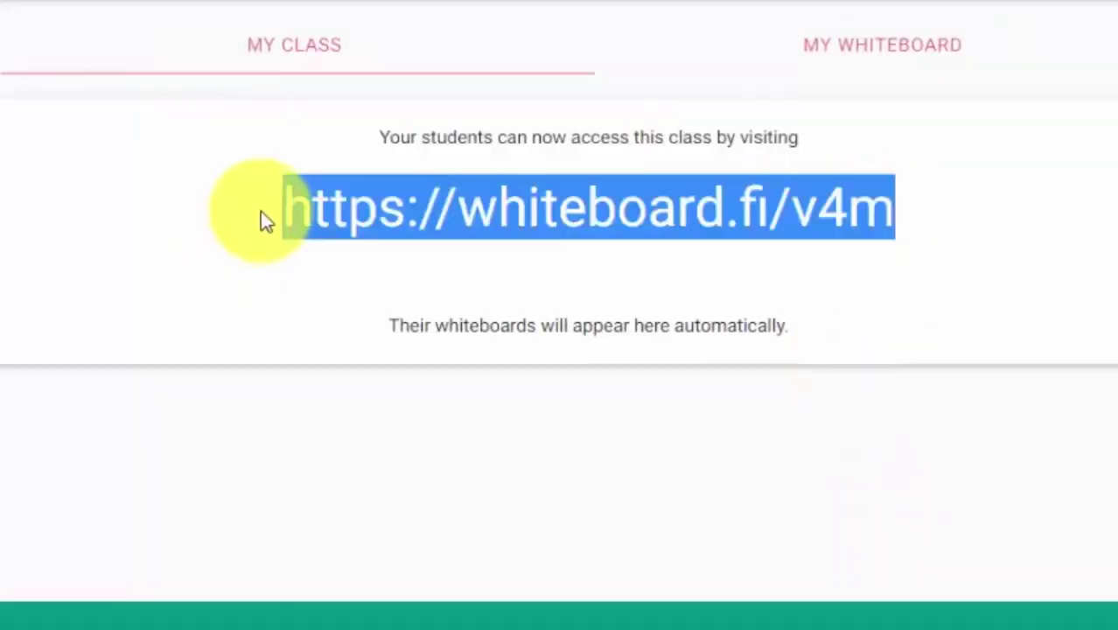
right_click(455, 213)
left_click(480, 229)
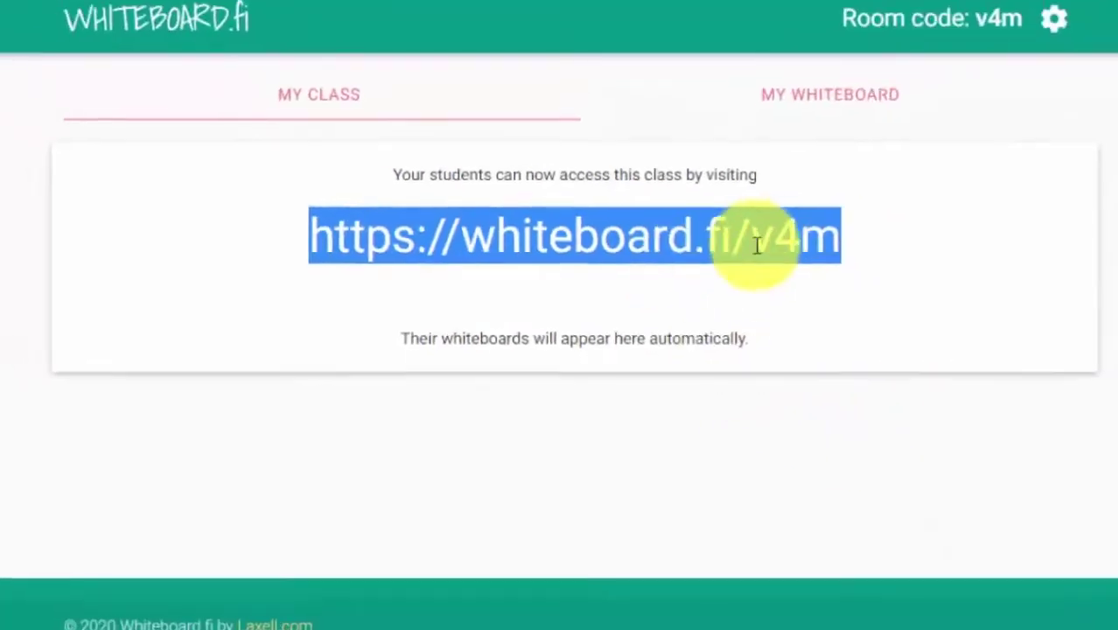
left_click(758, 245)
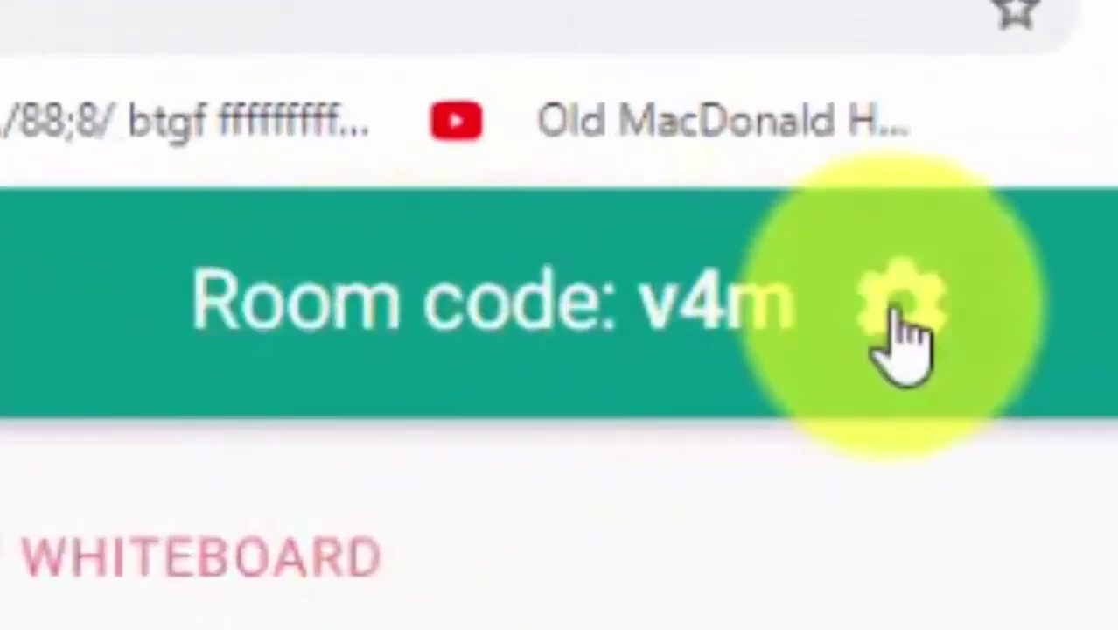
left_click(658, 319)
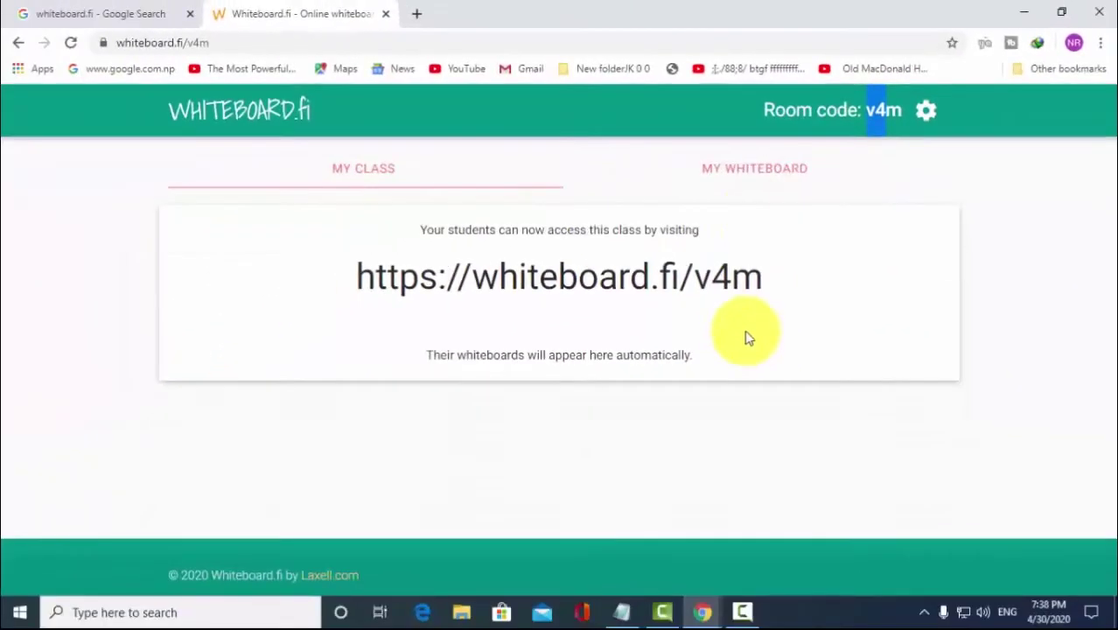
double_click(880, 110)
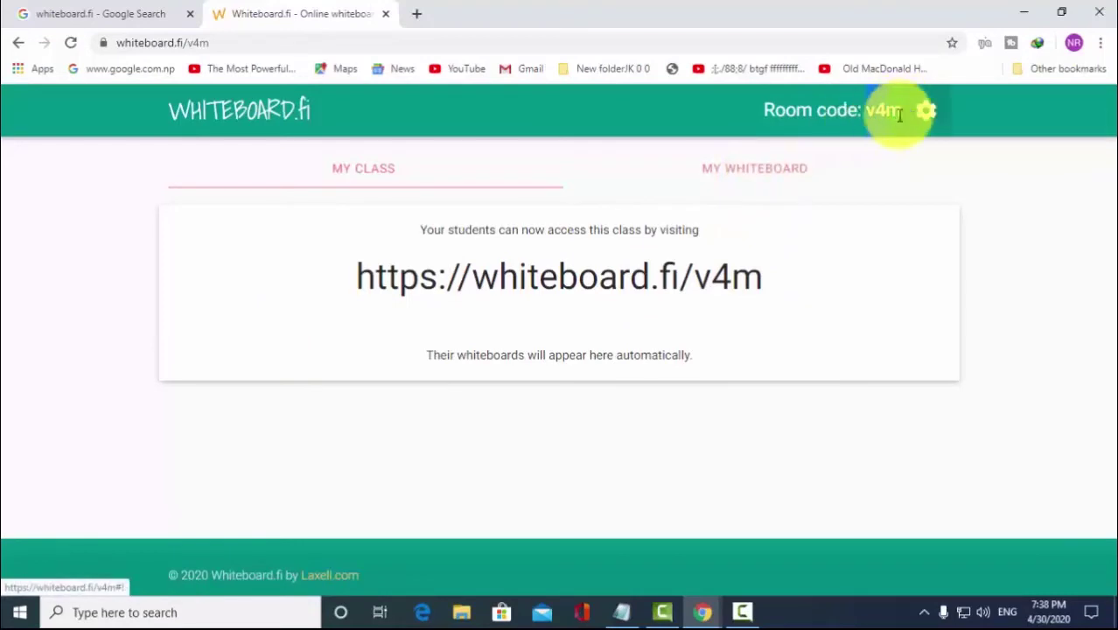
Return to the class overview once the student has joined and their card shows
left_click(760, 176)
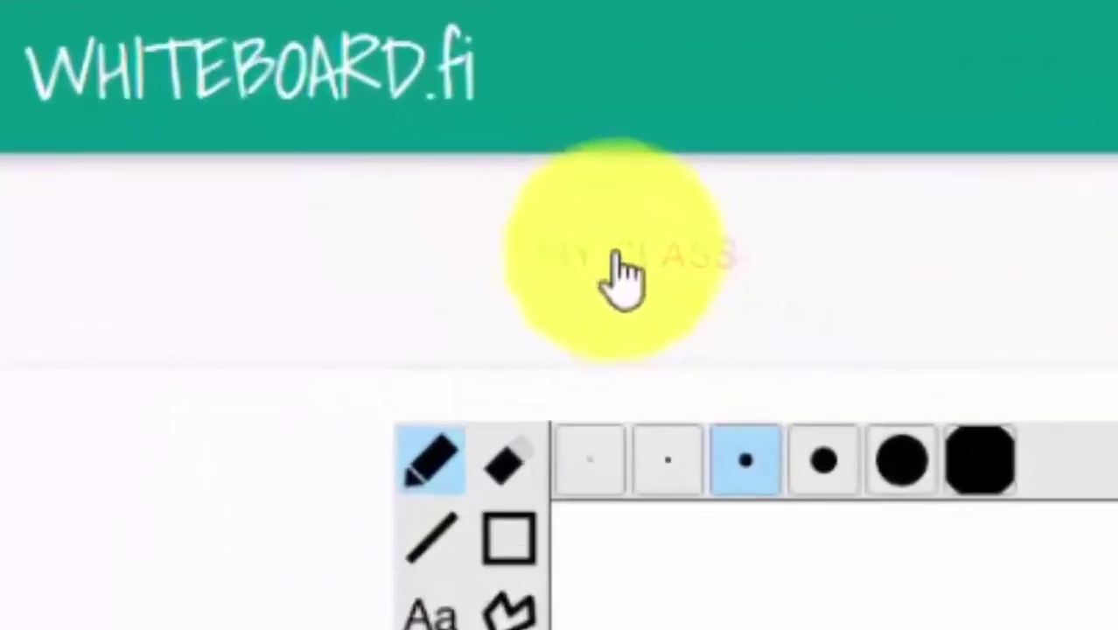
left_click(617, 256)
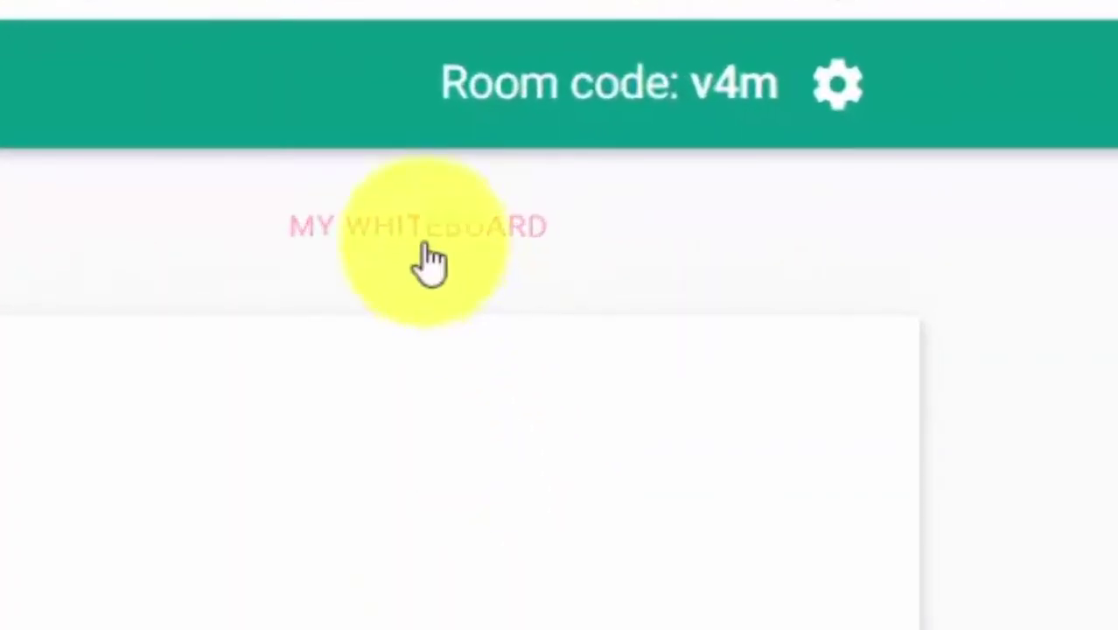
Hand-draw '2 + 7 = ?' with the pencil on the teacher's own whiteboard
left_click(427, 249)
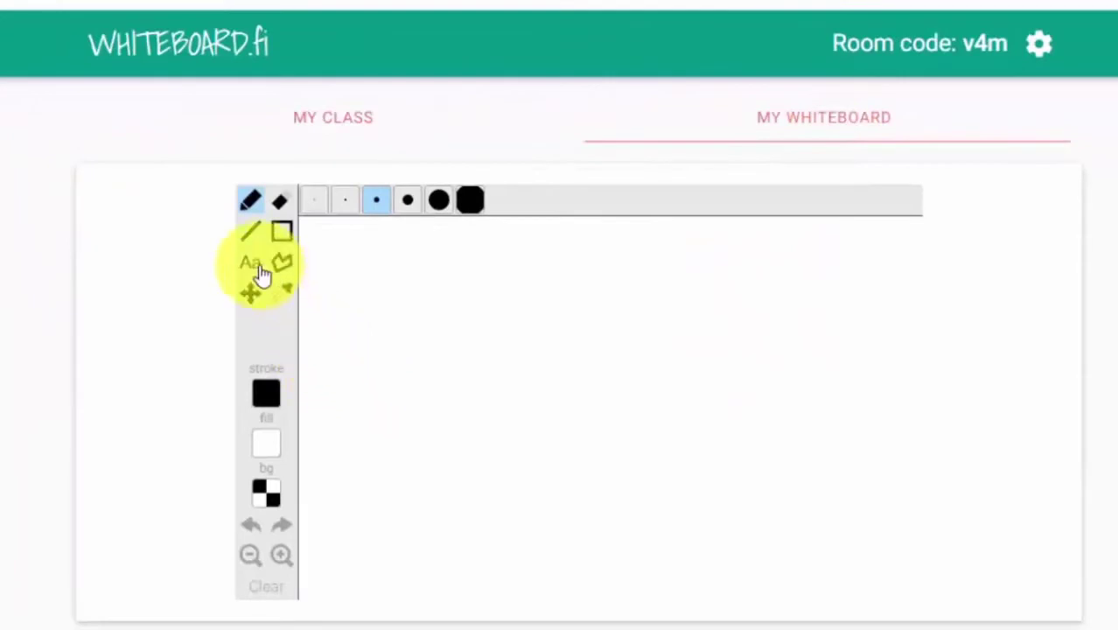
left_click(250, 200)
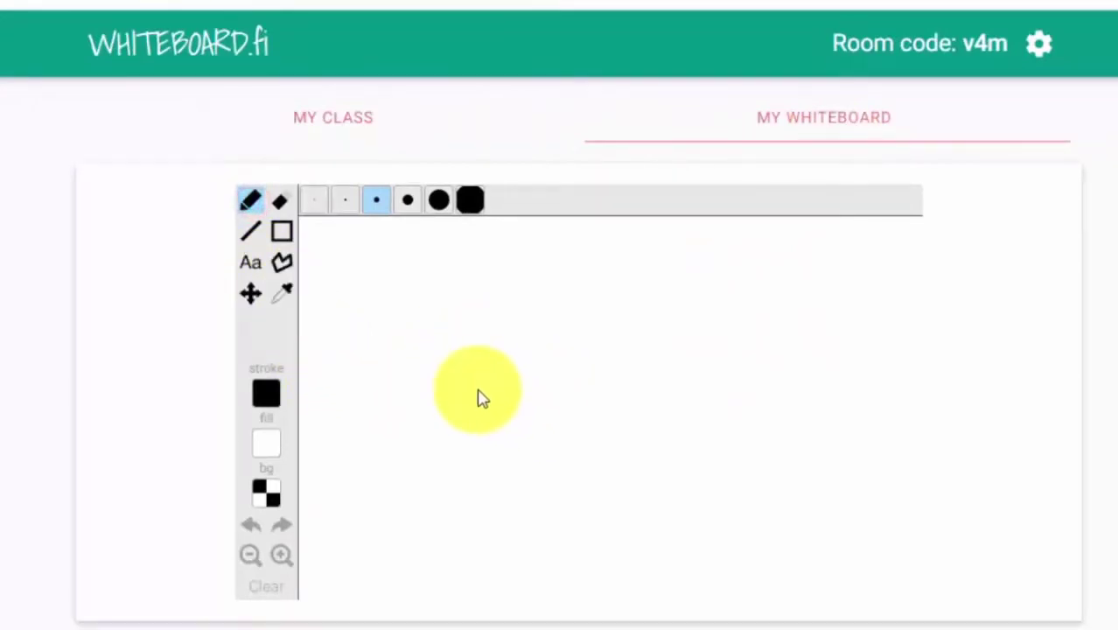
mouse_move(396, 338)
left_mouse_down()
mouse_move(435, 331)
mouse_move(414, 425)
mouse_move(464, 447)
left_mouse_up()
left_click_drag(516, 329, 548, 426)
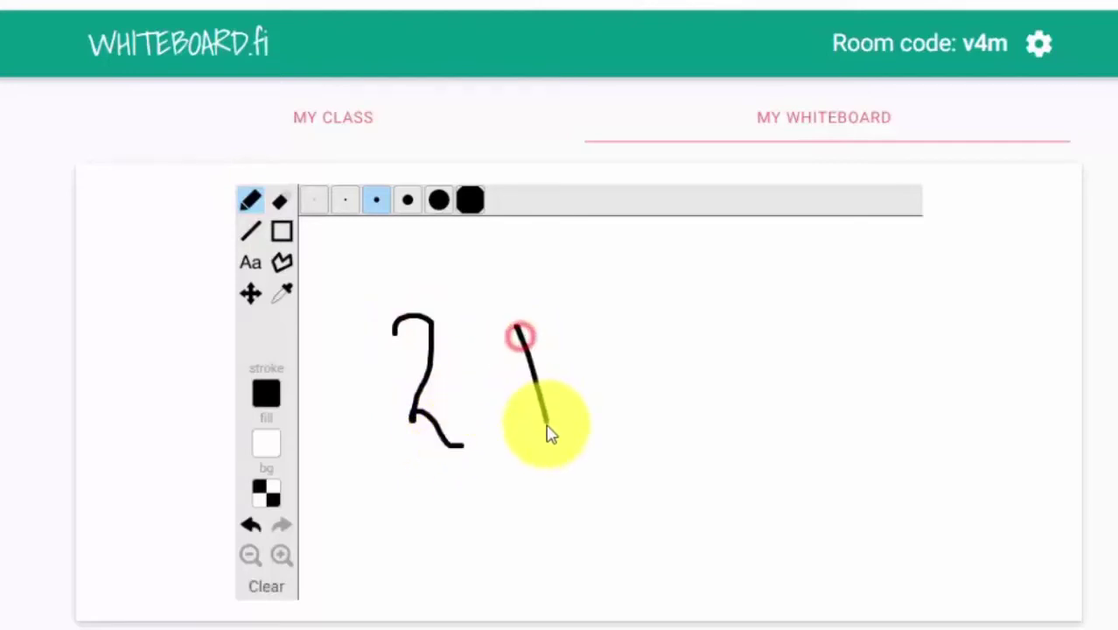
left_click_drag(501, 386, 594, 375)
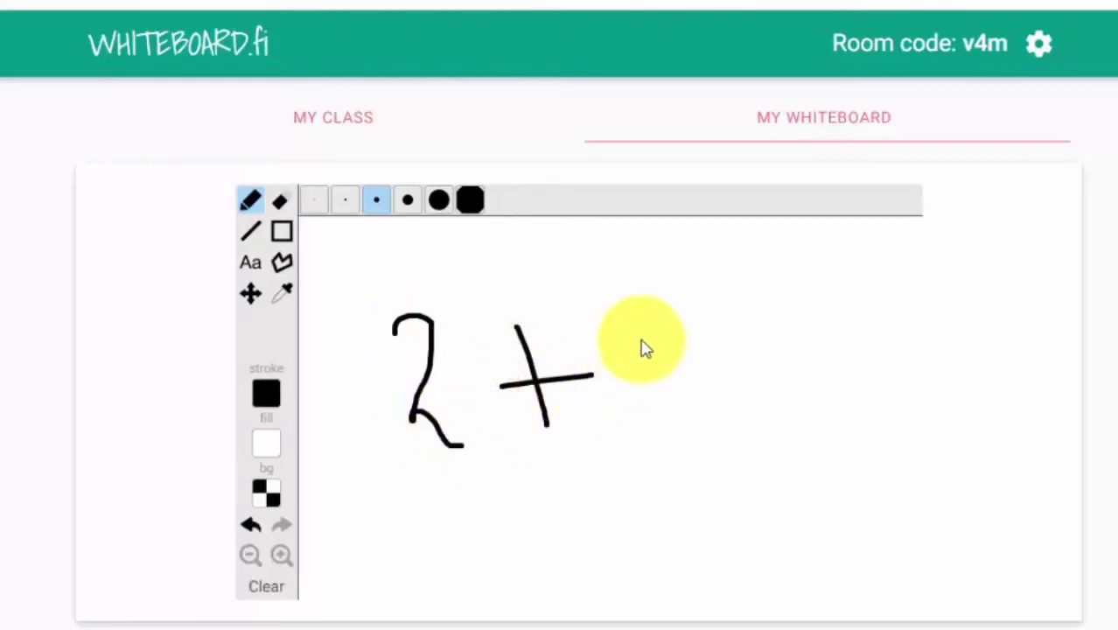
mouse_move(624, 330)
left_mouse_down()
mouse_move(684, 332)
mouse_move(691, 410)
mouse_move(715, 358)
mouse_move(801, 356)
mouse_move(788, 375)
mouse_move(829, 373)
mouse_move(831, 318)
mouse_move(891, 427)
mouse_move(880, 476)
left_mouse_up()
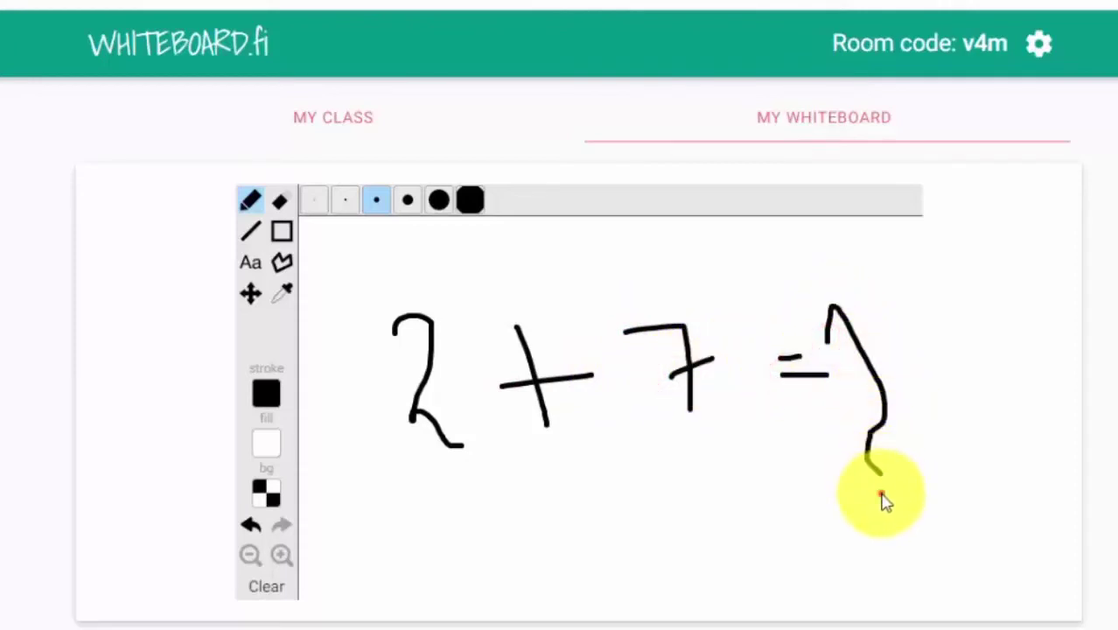
left_click(881, 492)
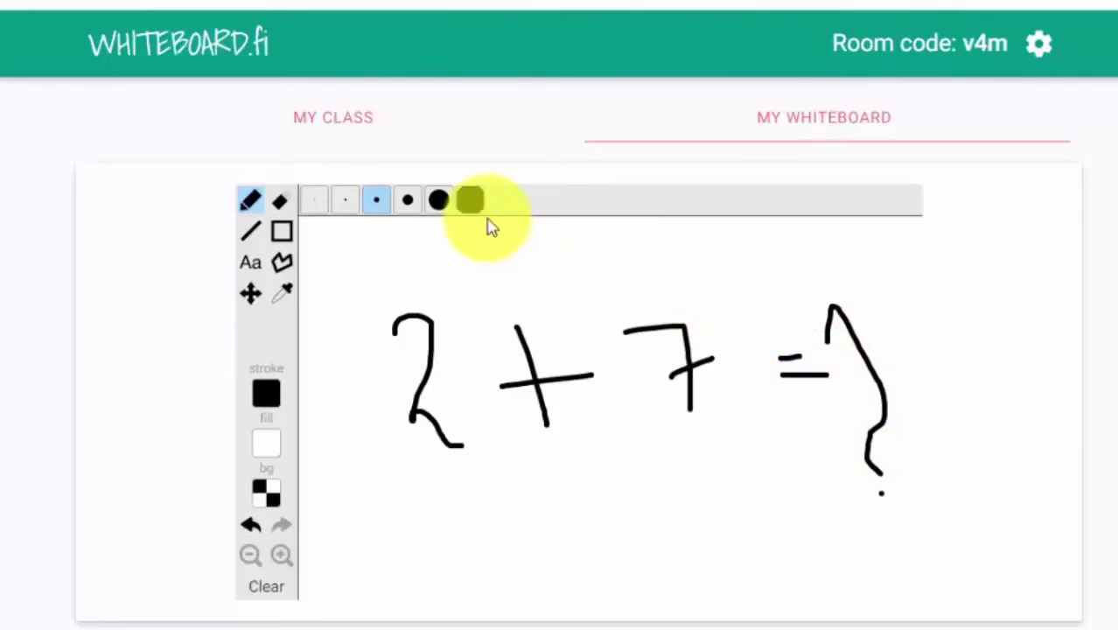
Open the student's board to read the answer 2+7=9, then erase it
left_click(301, 126)
left_click(295, 289)
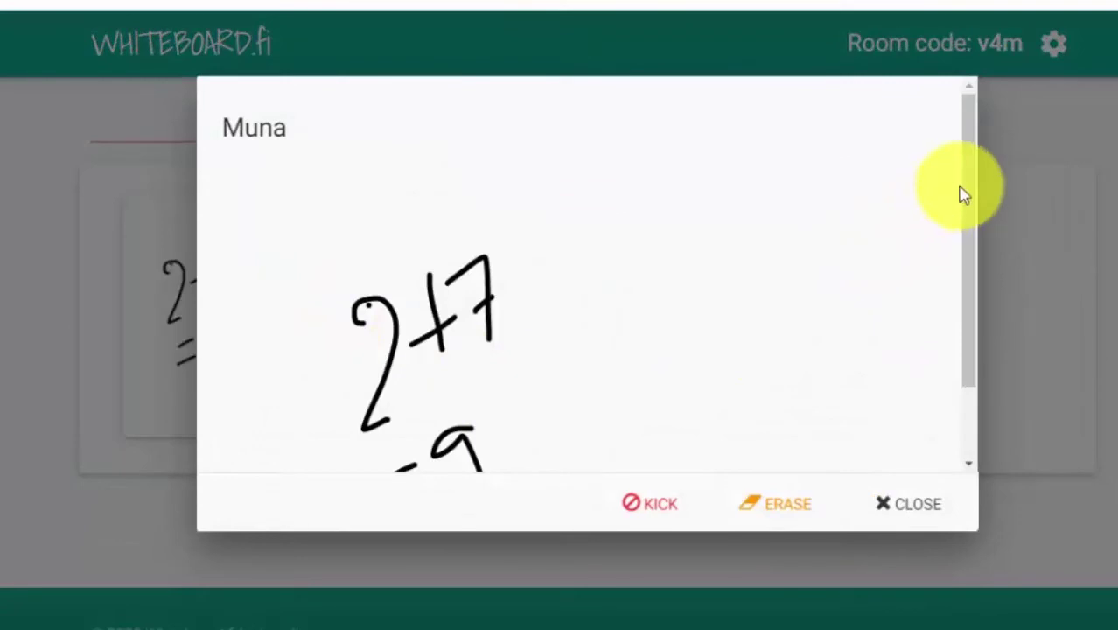
mouse_move(967, 188)
left_mouse_down()
mouse_move(968, 210)
mouse_move(914, 302)
left_mouse_up()
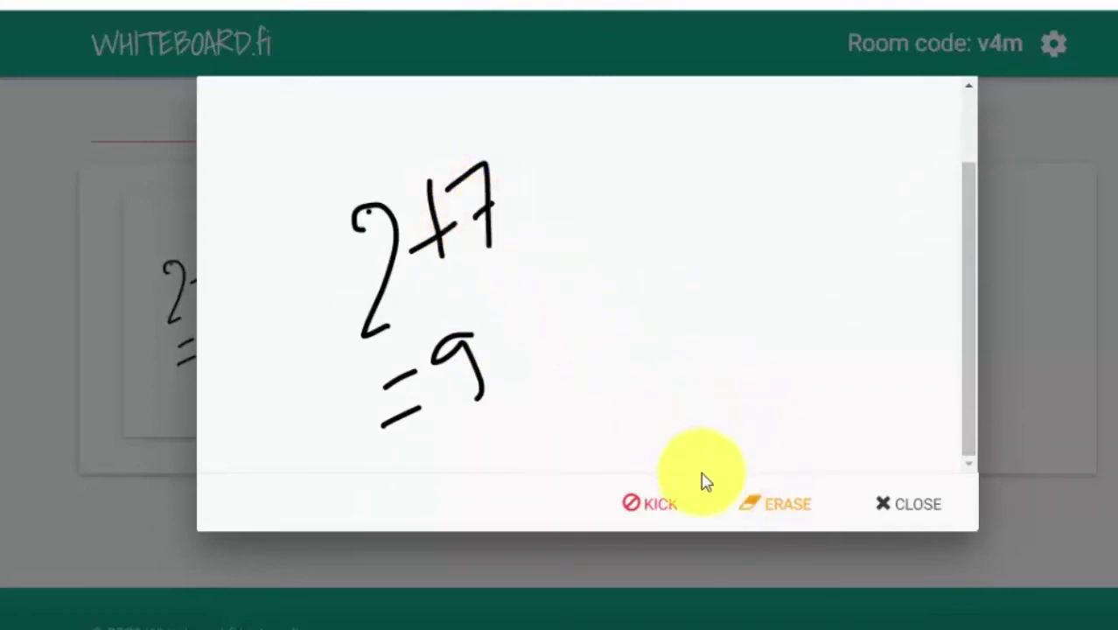
left_click(767, 511)
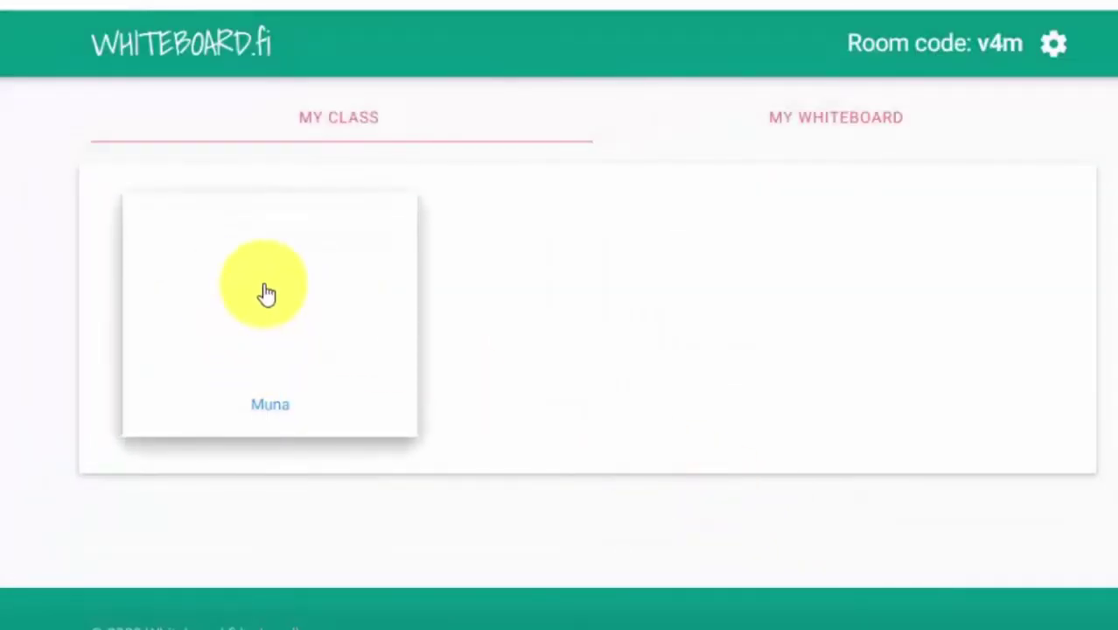
Go back to the teacher's whiteboard and clear the entire drawing
left_click(859, 124)
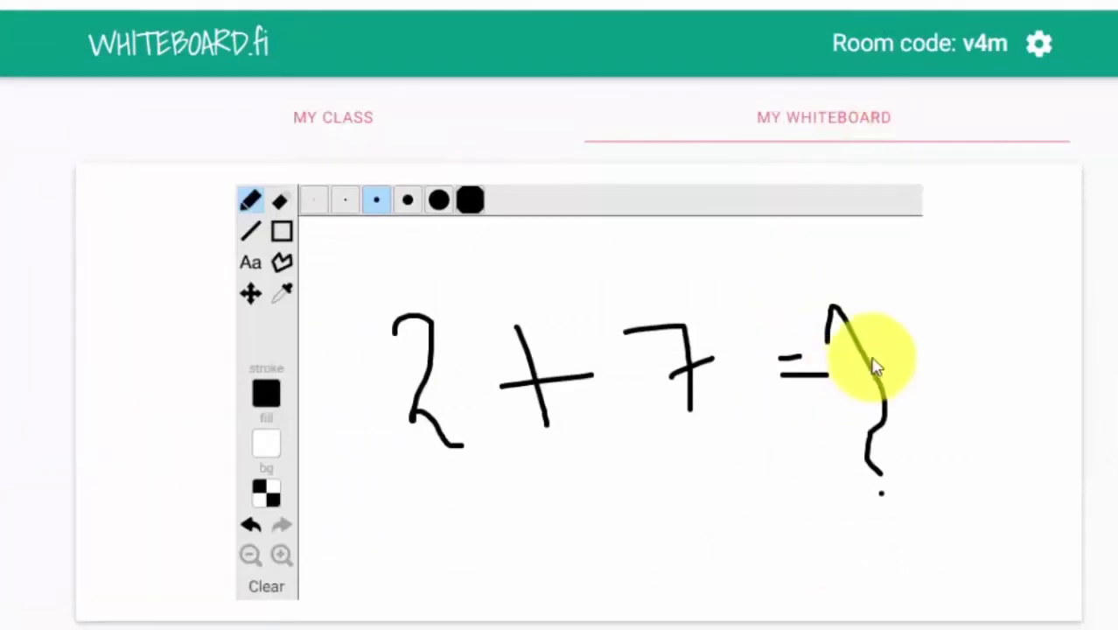
mouse_move(908, 276)
left_mouse_down()
mouse_move(936, 375)
mouse_move(866, 466)
left_mouse_up()
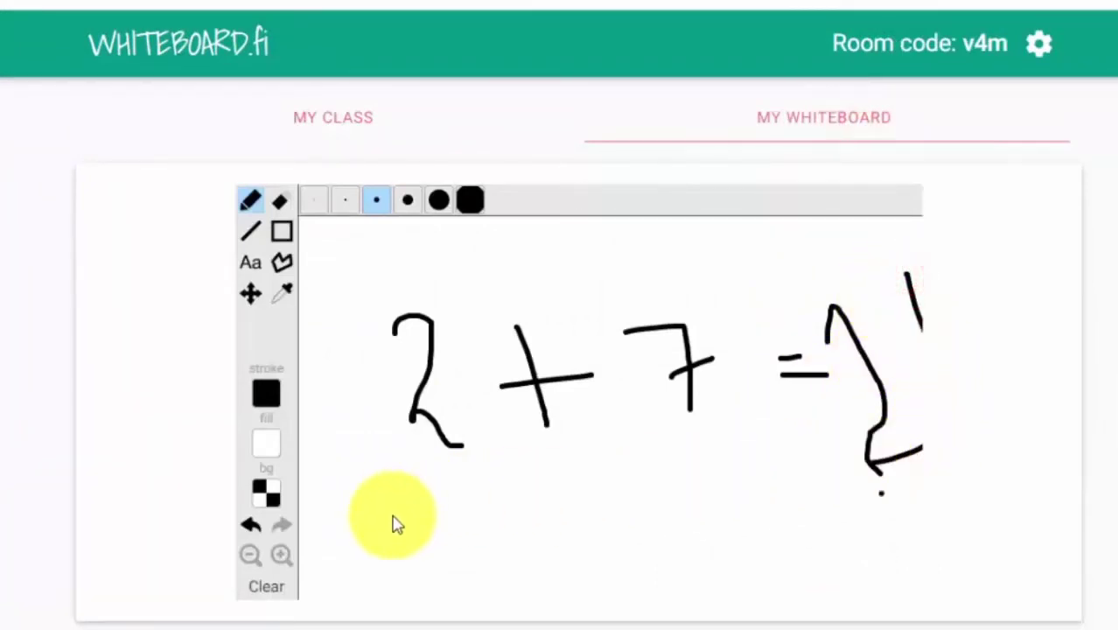
left_click(273, 586)
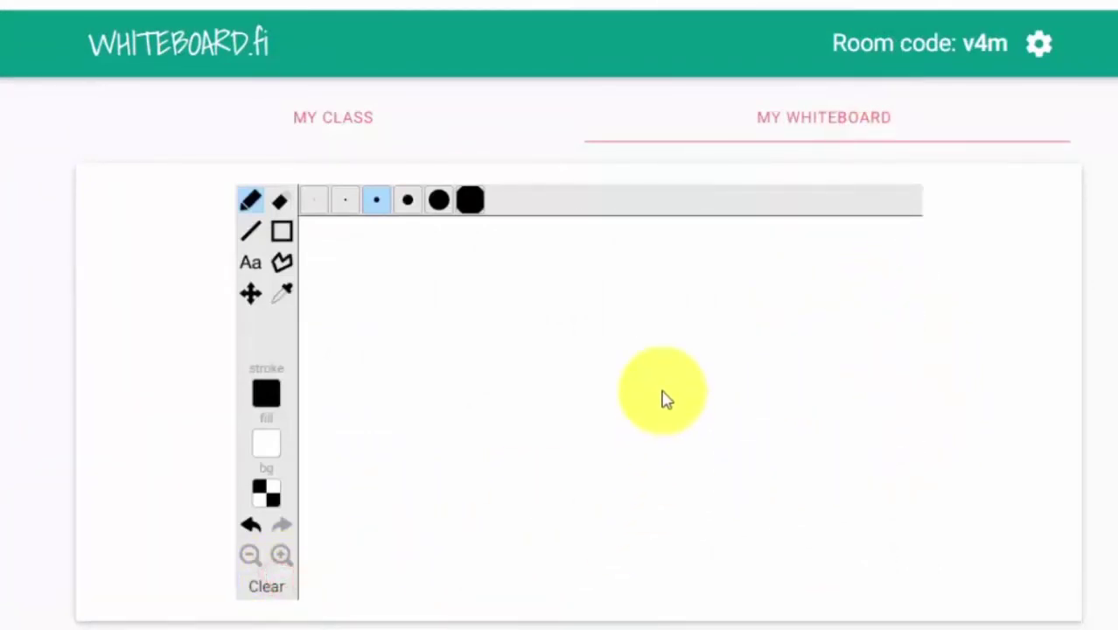
Set stroke to red and fill to green, then draw thin red lines and a curve
left_click(280, 391)
left_click(459, 336)
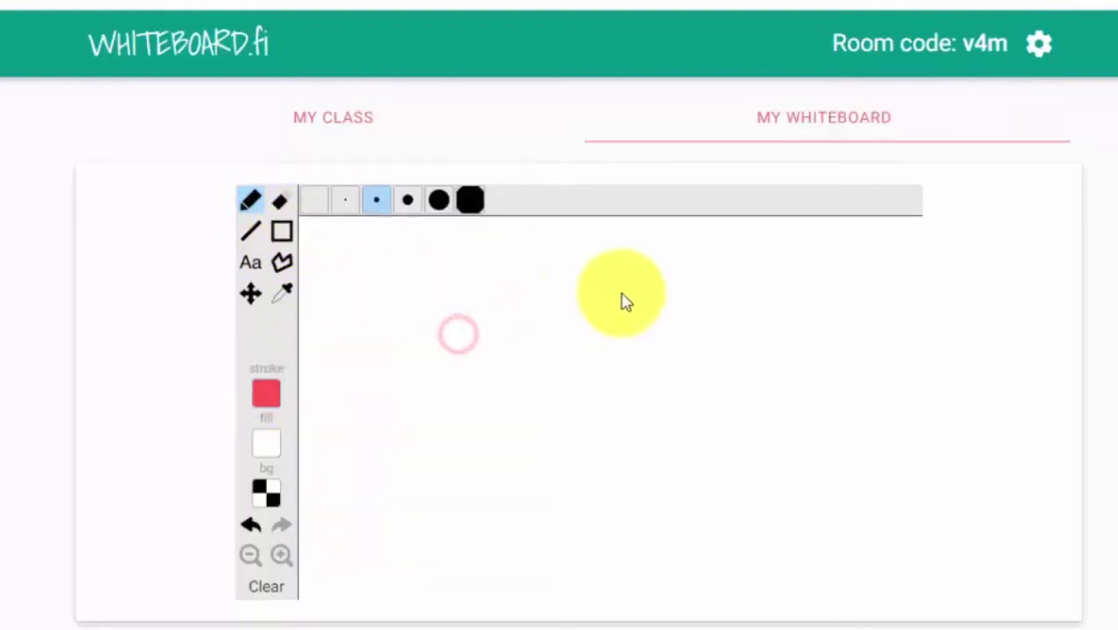
left_click_drag(623, 296, 767, 429)
left_click_drag(700, 343, 615, 460)
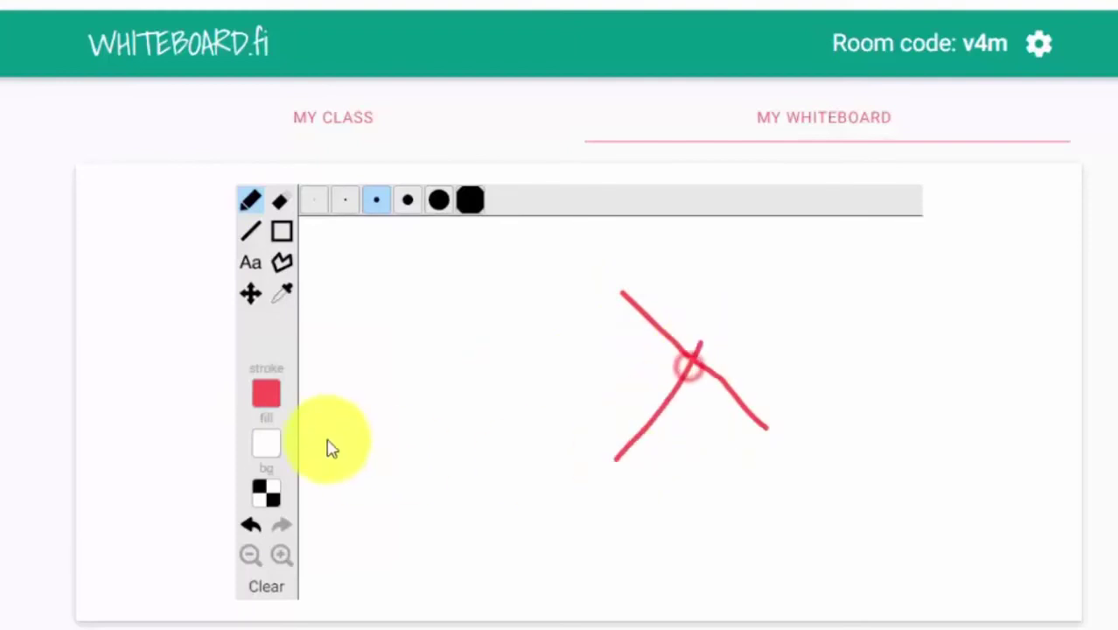
left_click(267, 445)
left_click(437, 387)
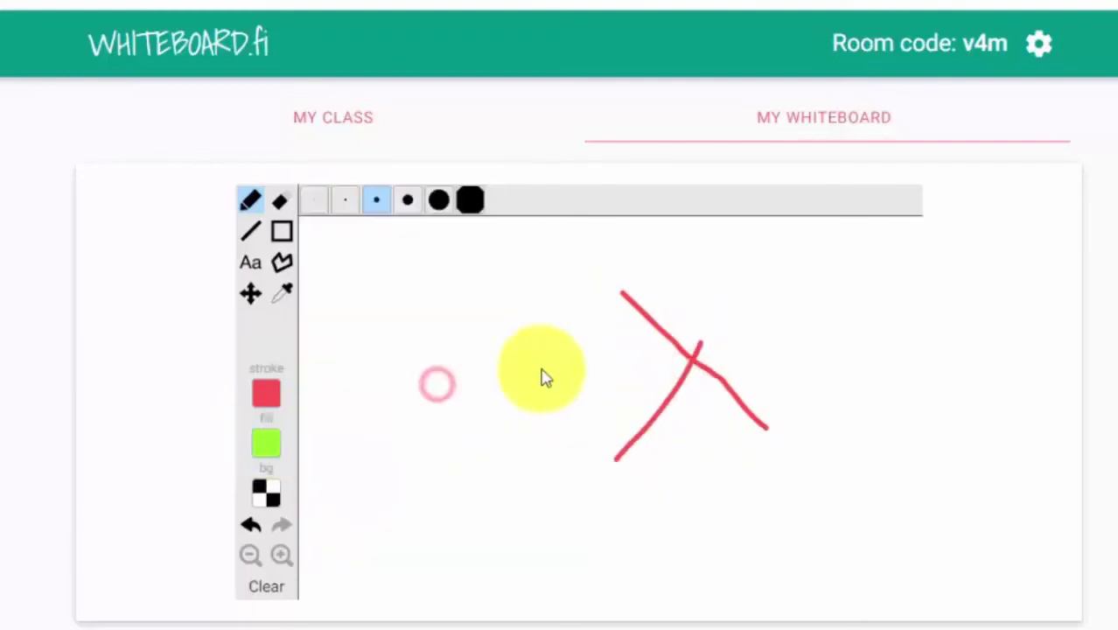
left_click_drag(540, 367, 613, 473)
left_click(267, 494)
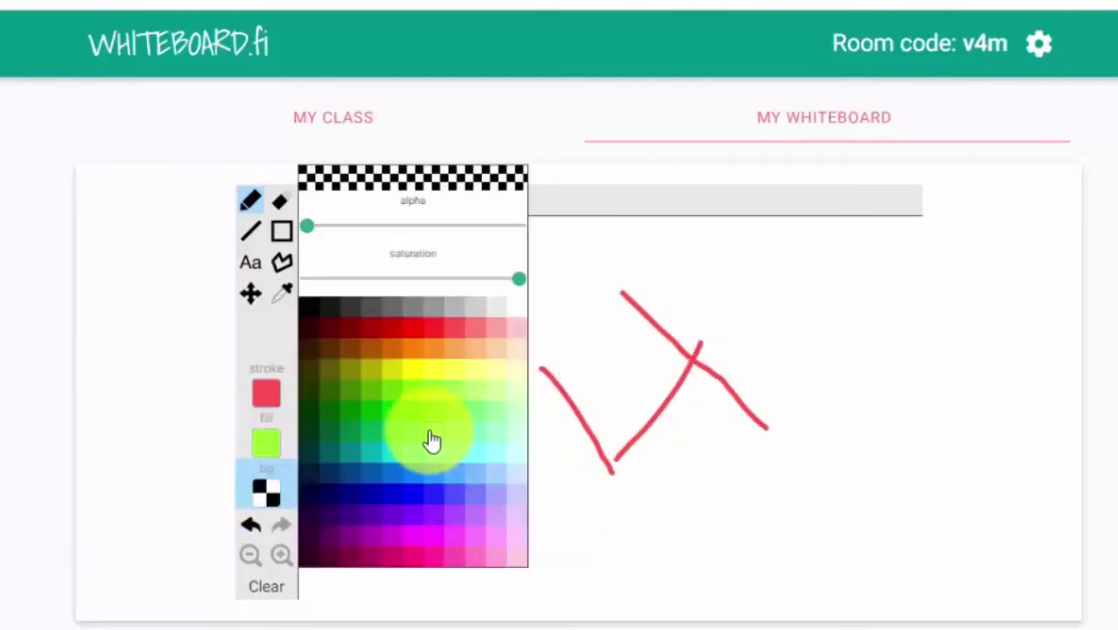
left_click(744, 327)
left_click_drag(744, 328, 866, 387)
Draw a thick red diagonal and a thick vertical stroke with the largest brush
left_click(472, 206)
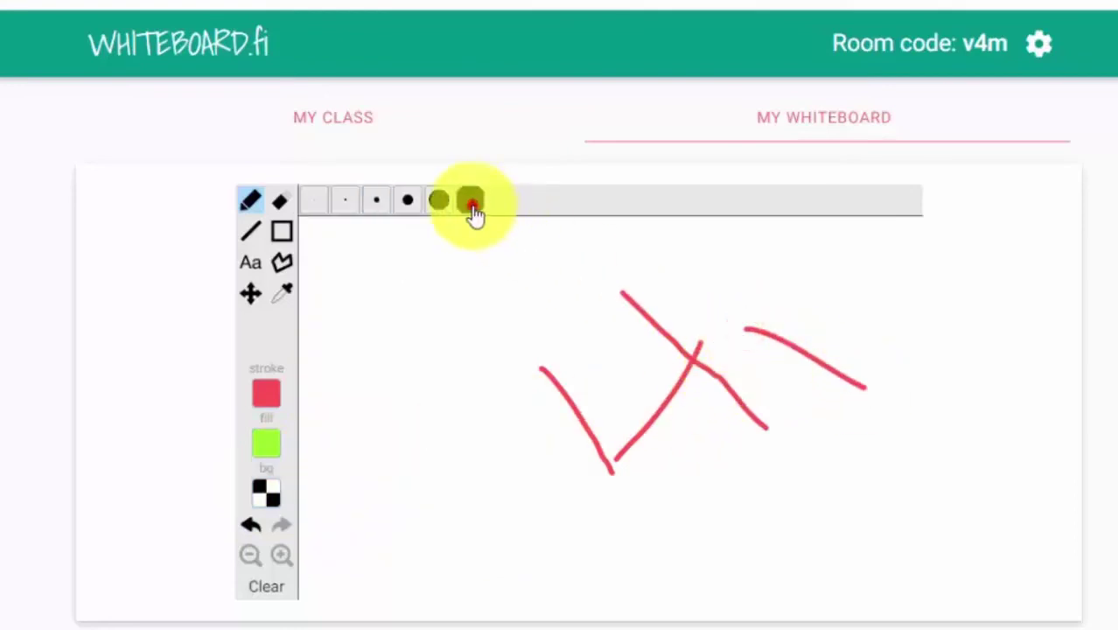
left_click_drag(398, 300, 472, 398)
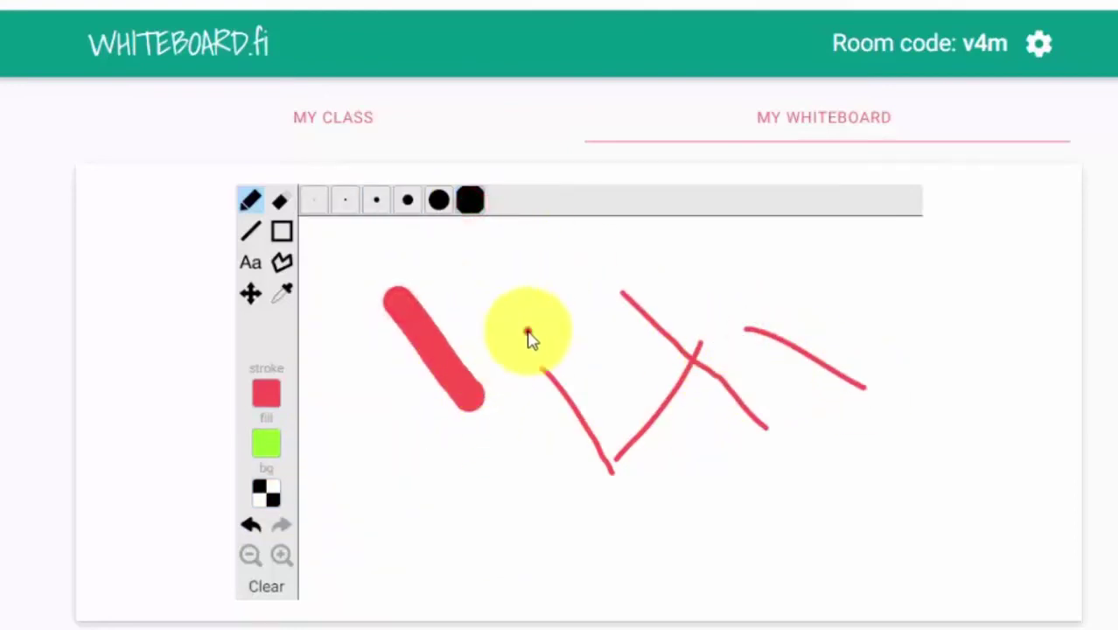
left_click_drag(527, 337, 518, 509)
Add a text box on the canvas reading 'white board'
left_click(251, 262)
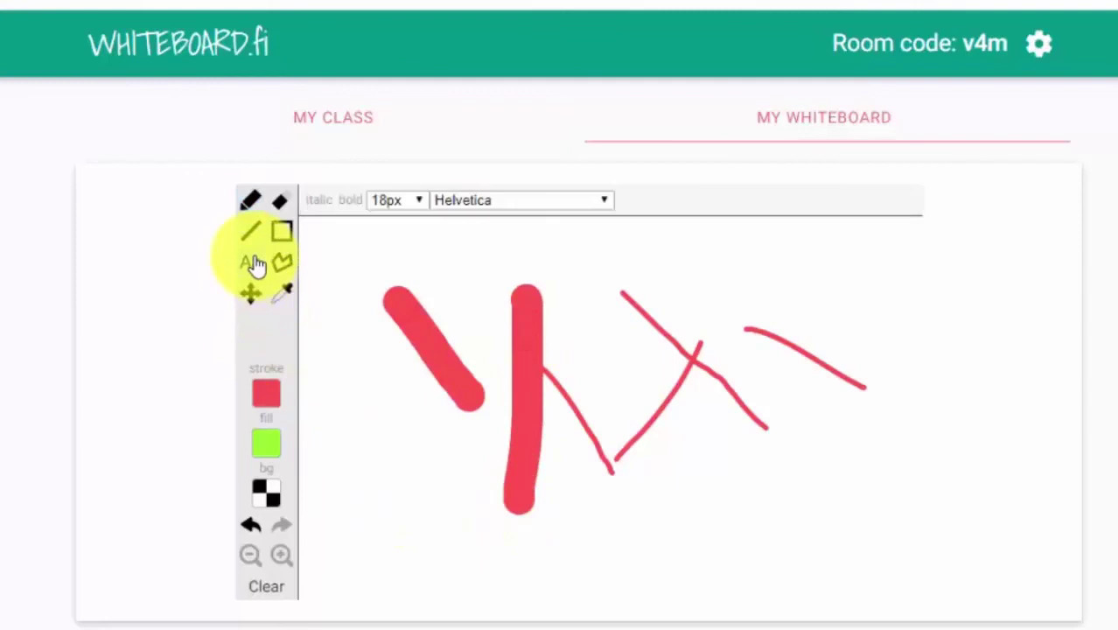
left_click(739, 379)
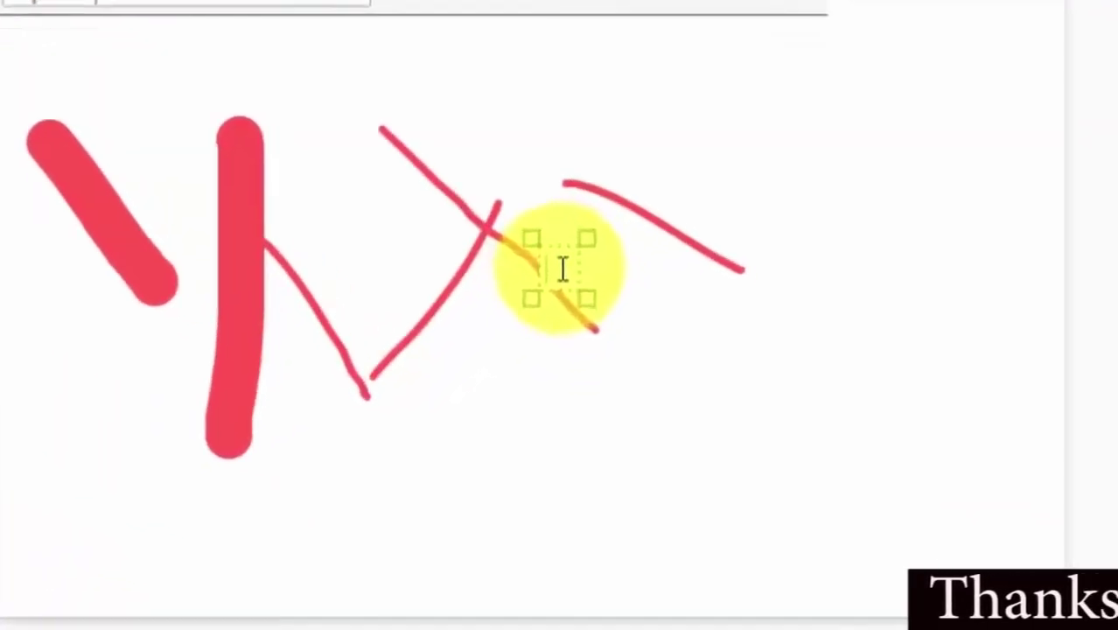
type("white")
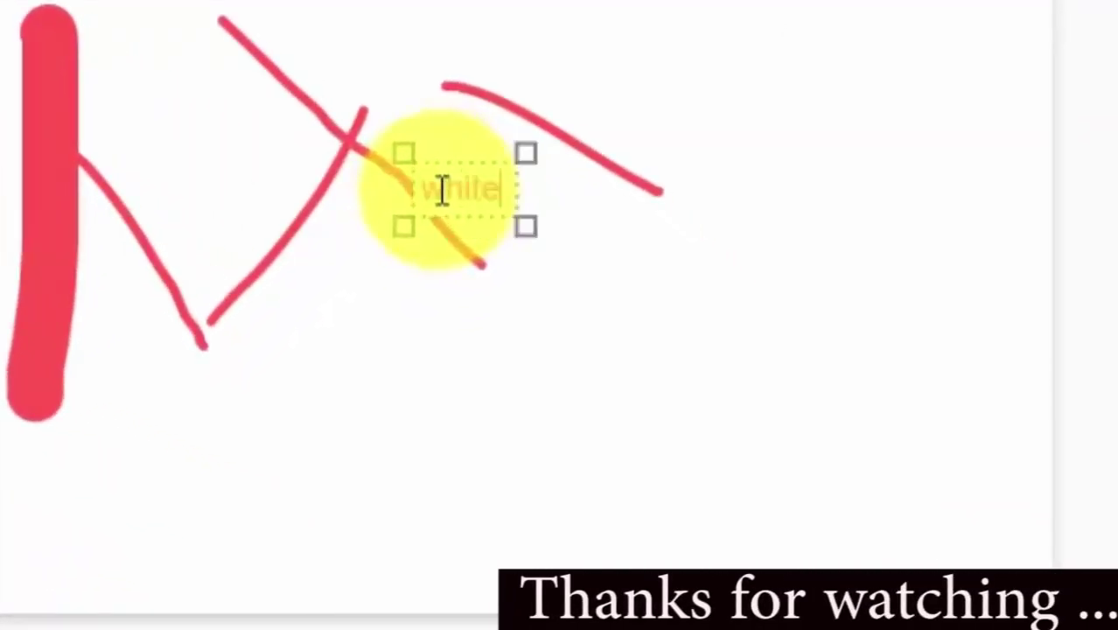
type(" board")
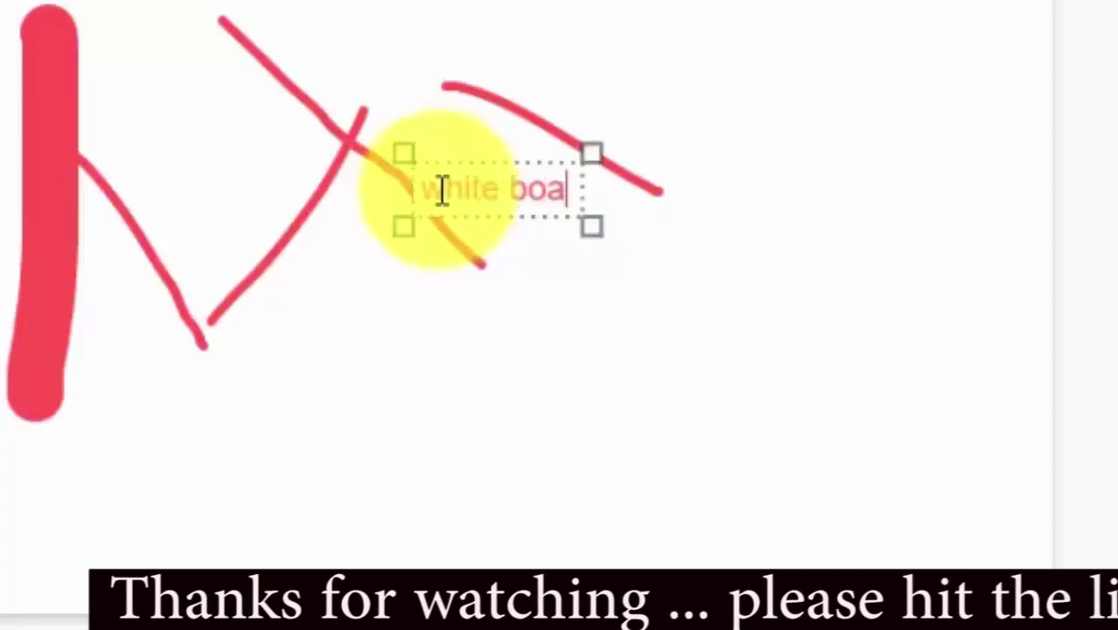